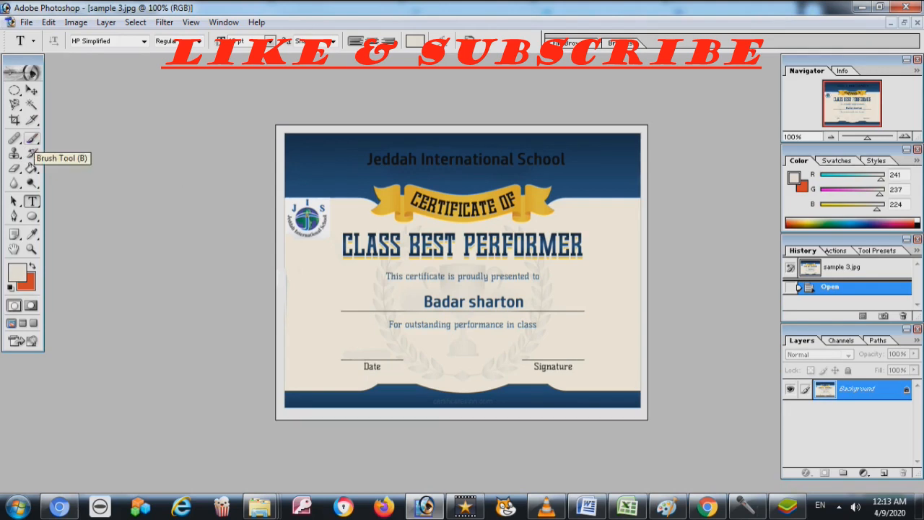
# Select the Brush tool and try test strokes over the header, undoing each
pyautogui.click(31, 139)
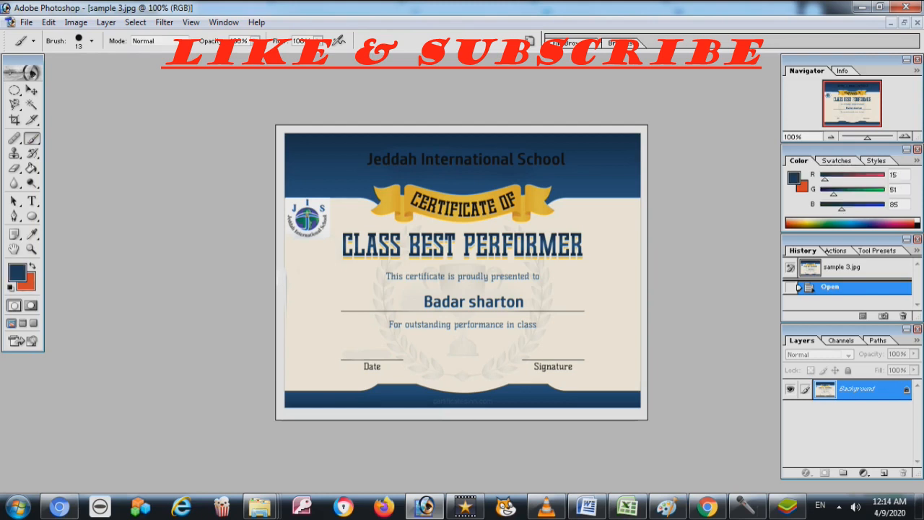
pyautogui.moveTo(372, 159)
pyautogui.mouseDown()
pyautogui.moveTo(447, 159)
pyautogui.moveTo(389, 156)
pyautogui.mouseUp()
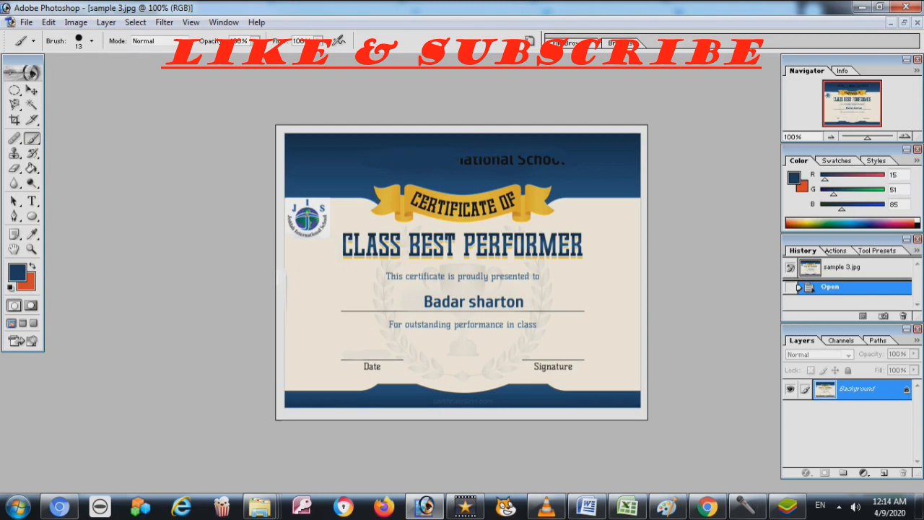
pyautogui.moveTo(453, 160); pyautogui.dragTo(559, 160)
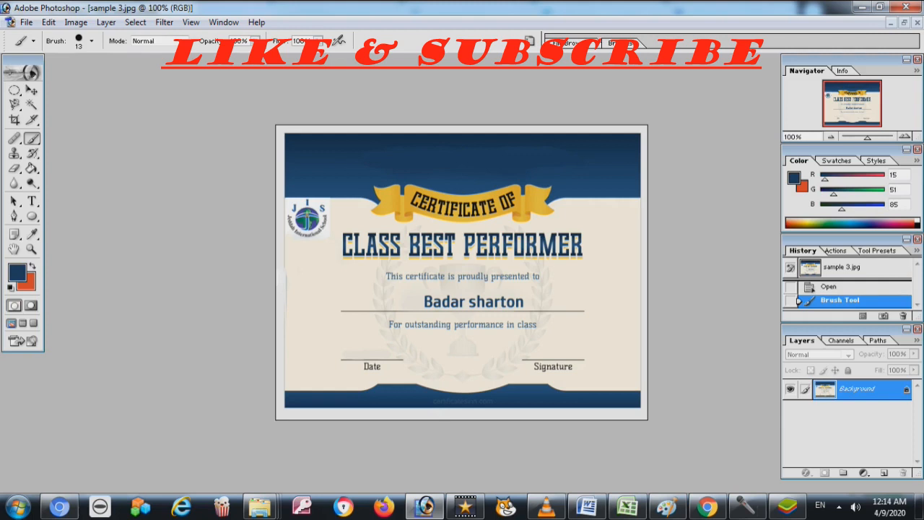
pyautogui.hotkey('ctrl', 'z')
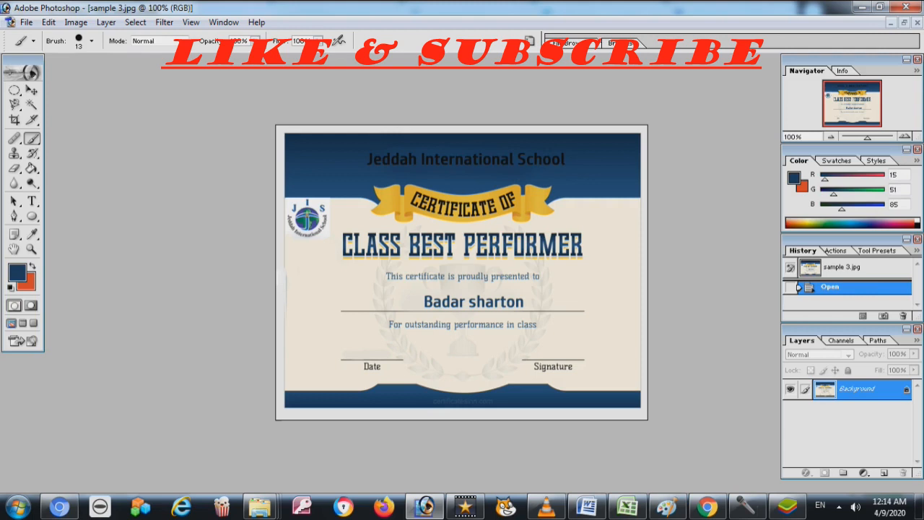
pyautogui.moveTo(426, 159); pyautogui.dragTo(566, 159)
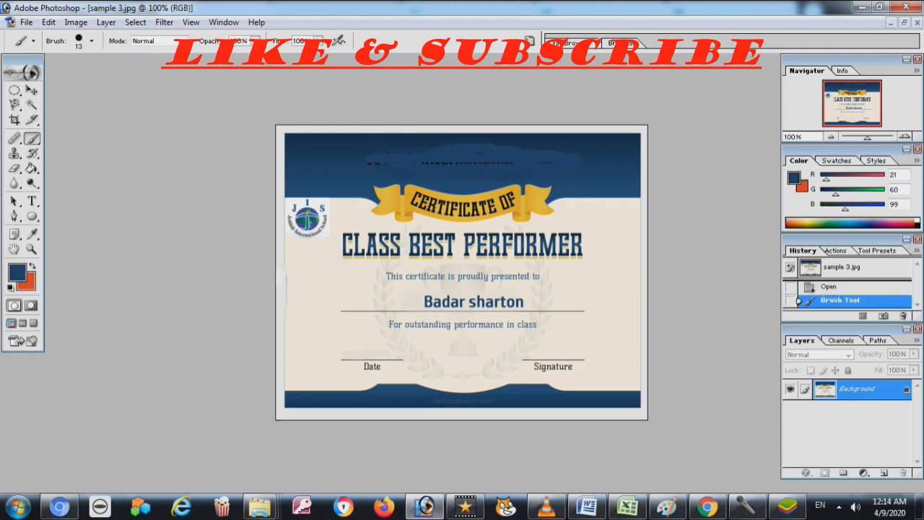
pyautogui.hotkey('ctrl', 'z')
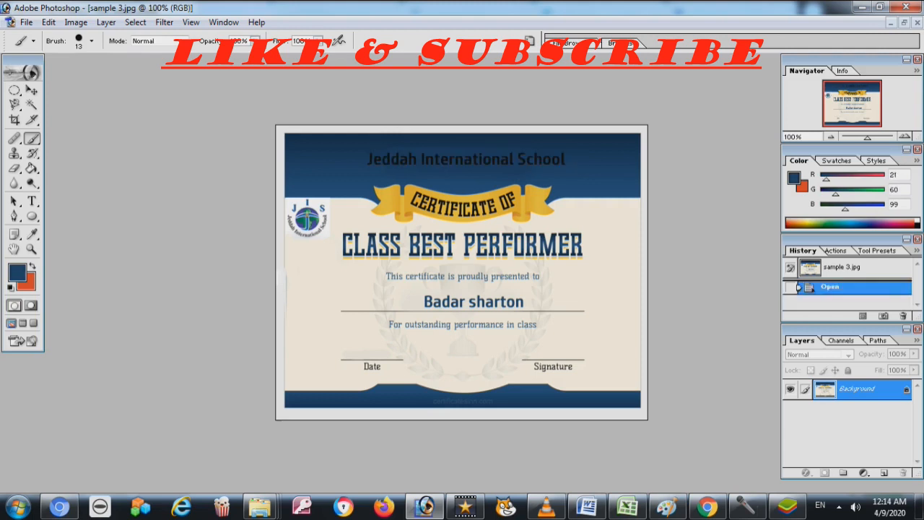
# Lower brush flow to 30%, leave a faint test stroke, and restore opacity to 100%
pyautogui.moveTo(317, 41); pyautogui.dragTo(287, 55)
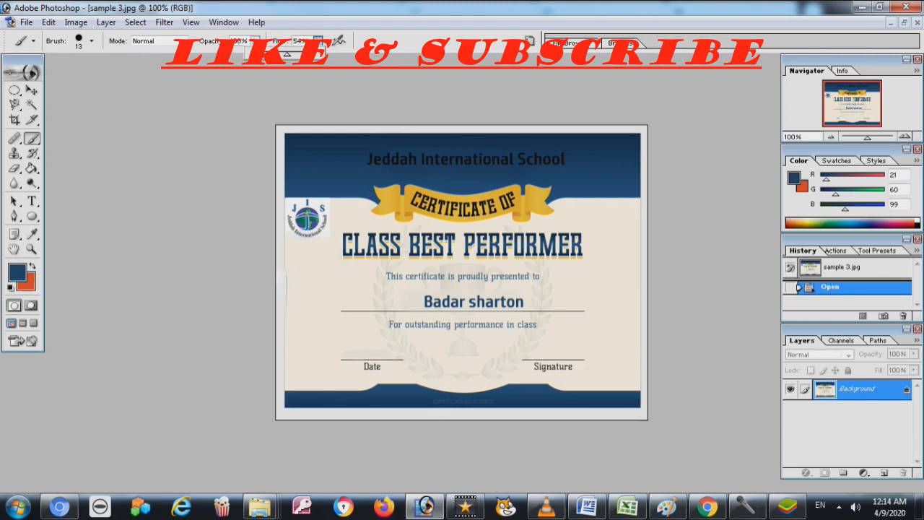
pyautogui.moveTo(566, 157); pyautogui.dragTo(365, 159)
pyautogui.hotkey('ctrl', 'z')
pyautogui.write('30')
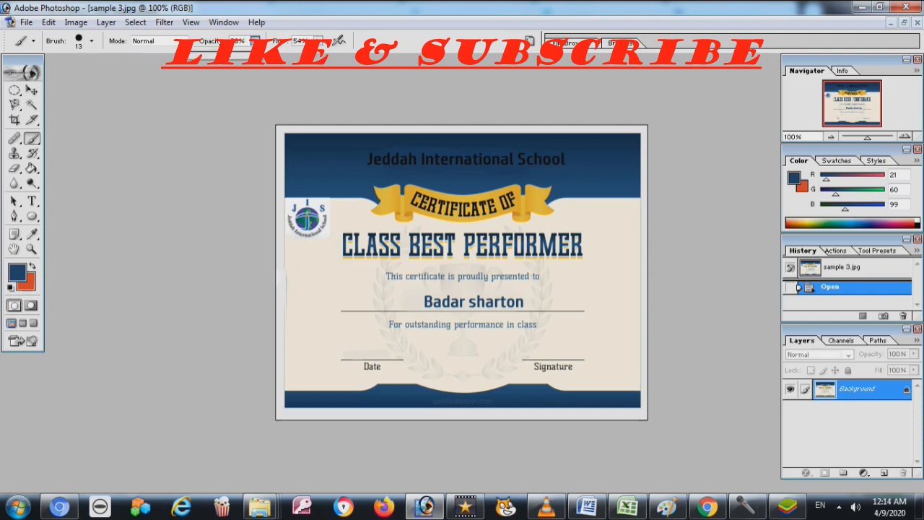
pyautogui.moveTo(560, 159); pyautogui.dragTo(518, 160)
pyautogui.click(317, 41)
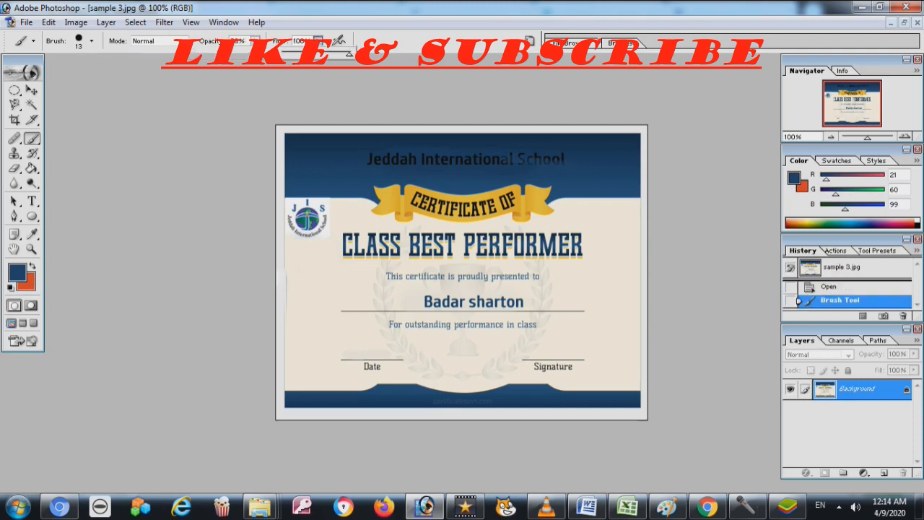
pyautogui.click(255, 41)
pyautogui.moveTo(268, 55); pyautogui.dragTo(285, 55)
pyautogui.click(159, 41)
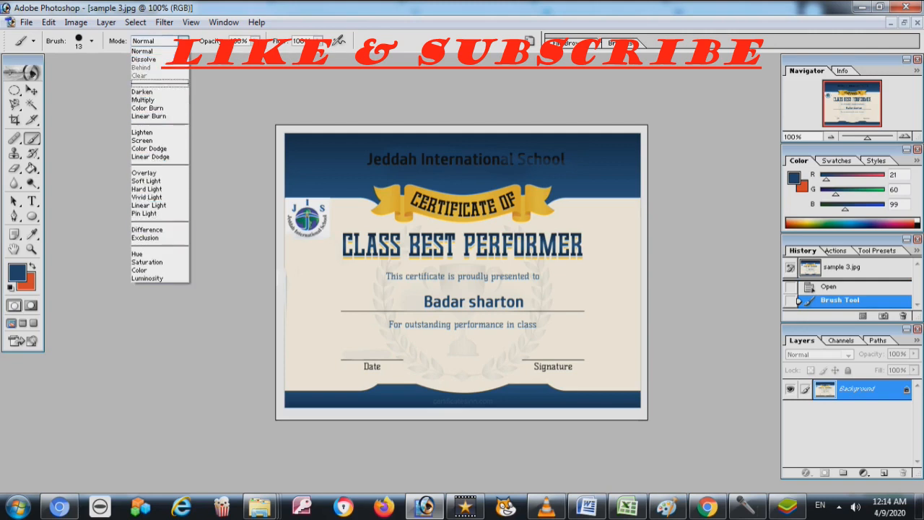
# Set the brush to Dissolve mode and paint navy over the Jeddah International School header
pyautogui.click(143, 59)
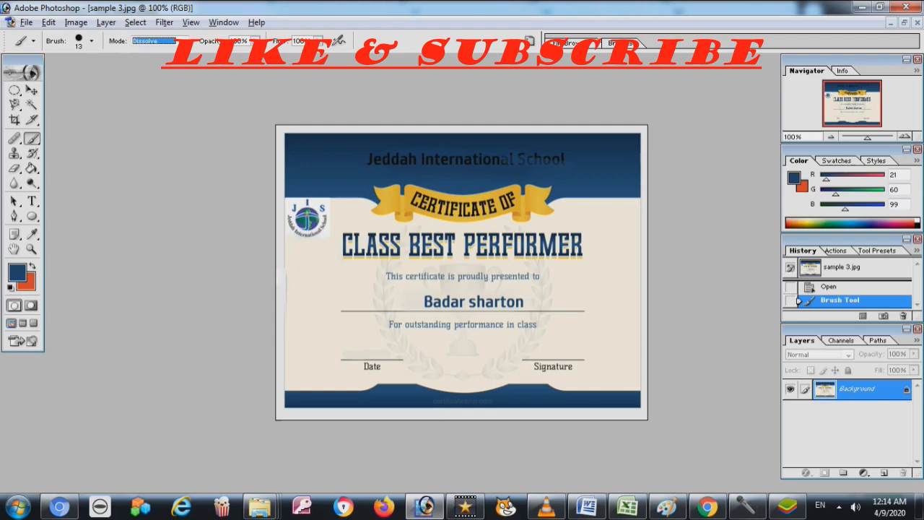
pyautogui.moveTo(370, 158); pyautogui.dragTo(471, 161)
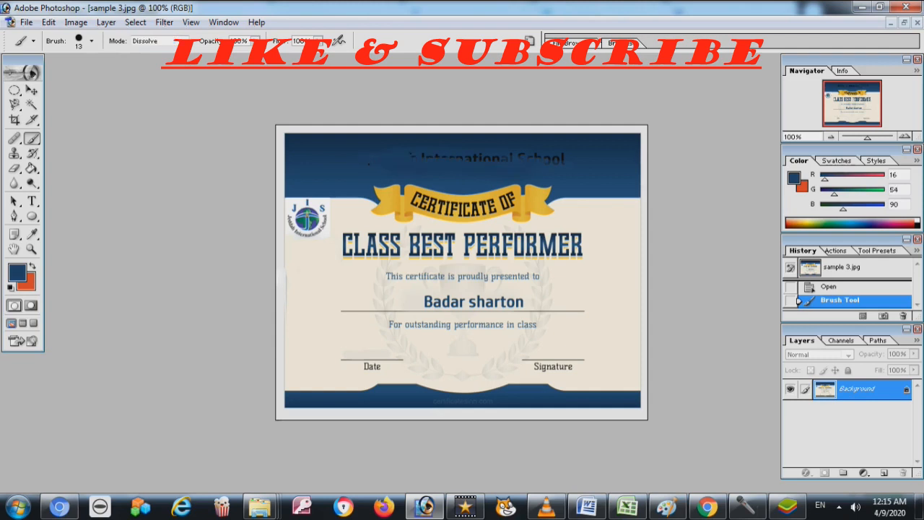
pyautogui.moveTo(543, 165); pyautogui.dragTo(563, 165)
pyautogui.moveTo(469, 158); pyautogui.dragTo(509, 158)
pyautogui.click(509, 158)
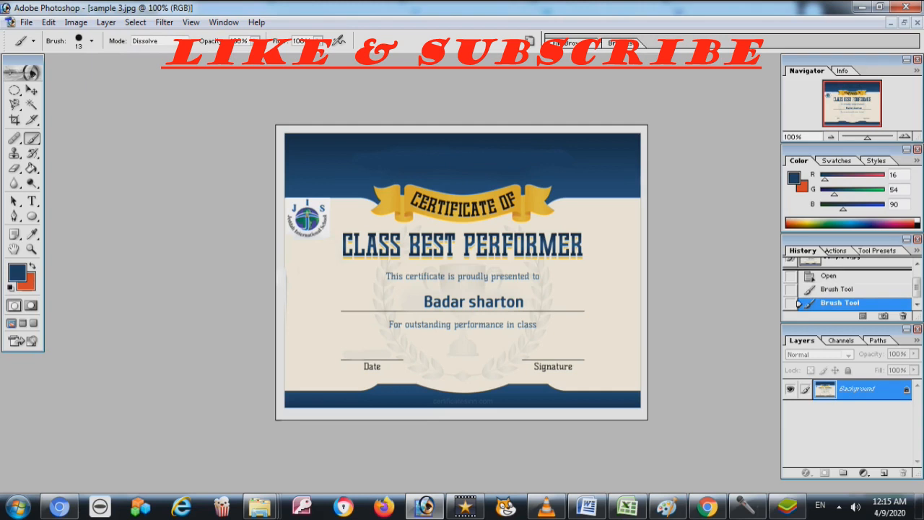
pyautogui.click(159, 41)
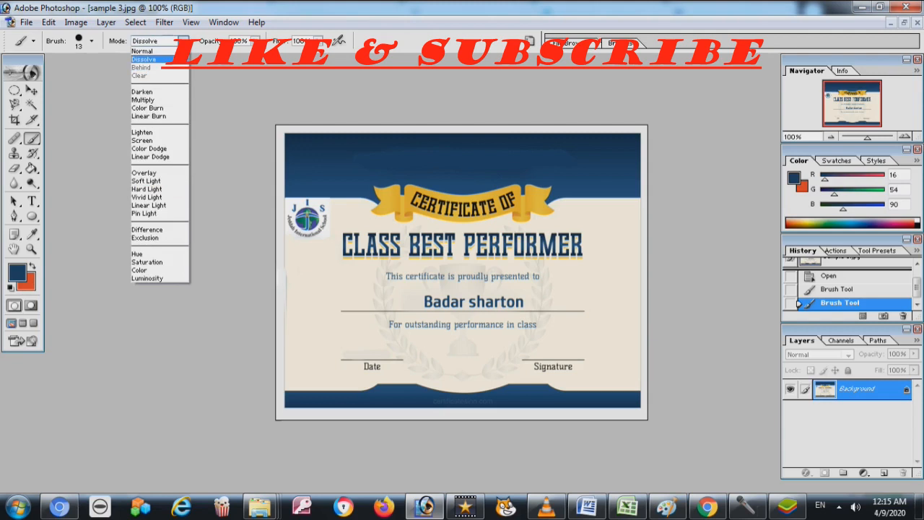
pyautogui.click(143, 59)
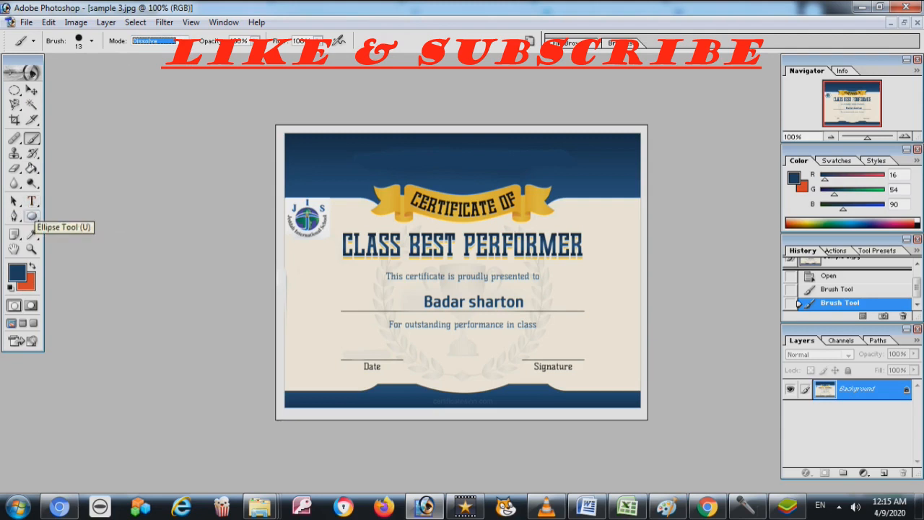
pyautogui.click(32, 202)
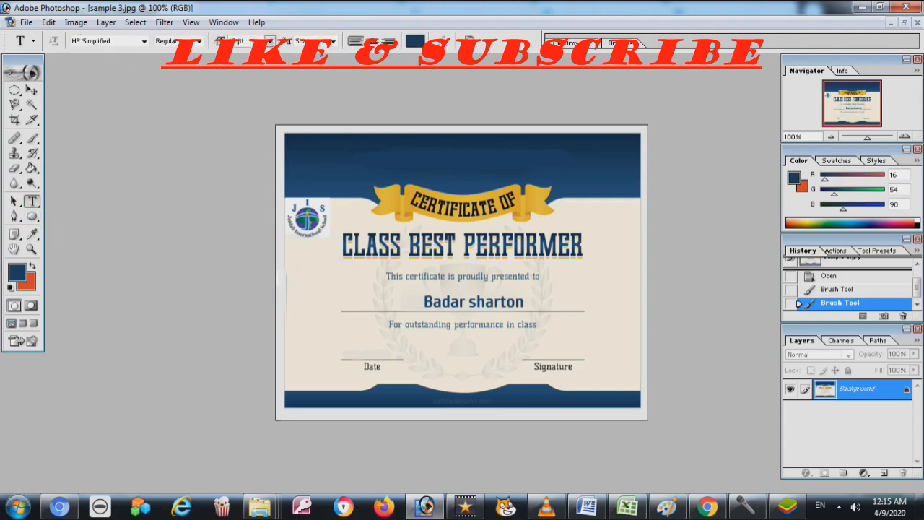
# Type FALCON GRAMMAR SCHOOL in black across the top blue band
pyautogui.click(366, 163)
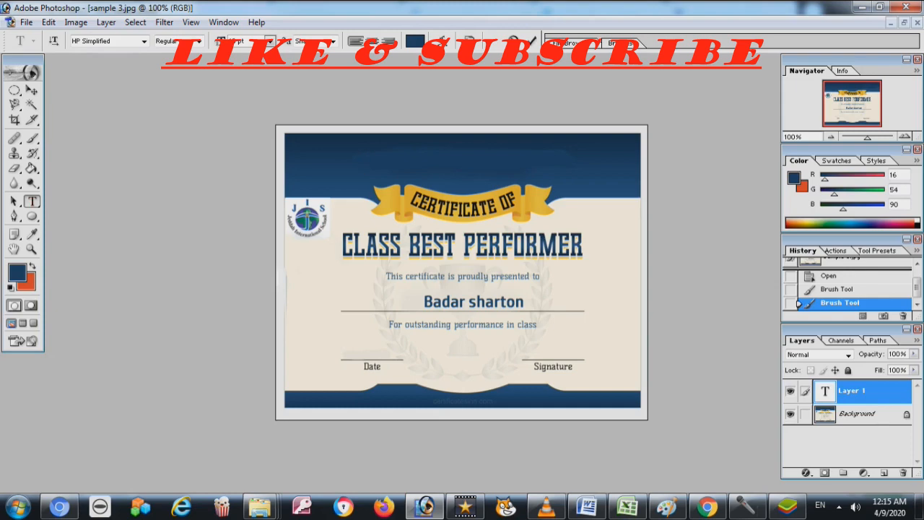
pyautogui.click(415, 41)
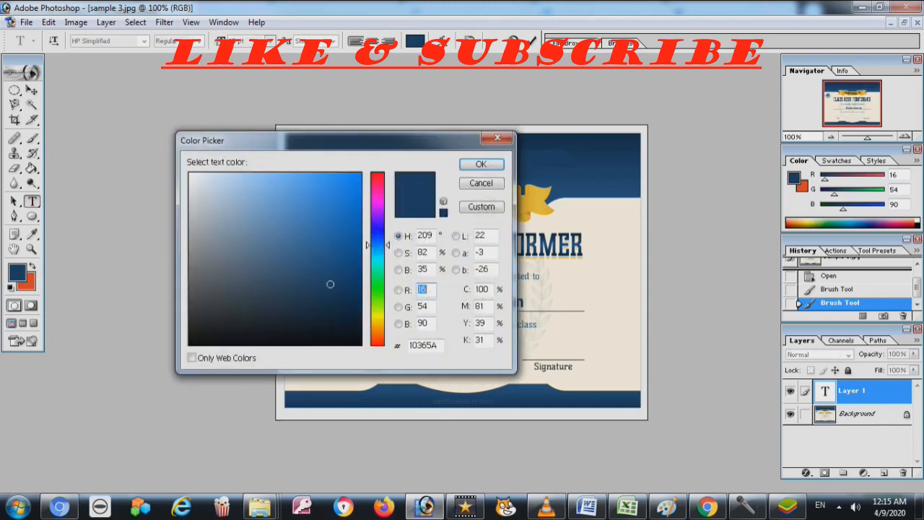
pyautogui.click(340, 343)
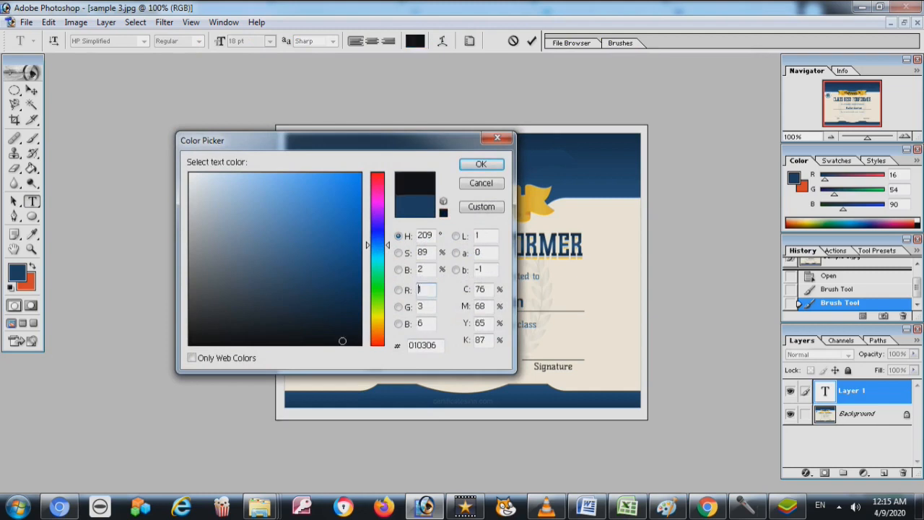
pyautogui.click(481, 163)
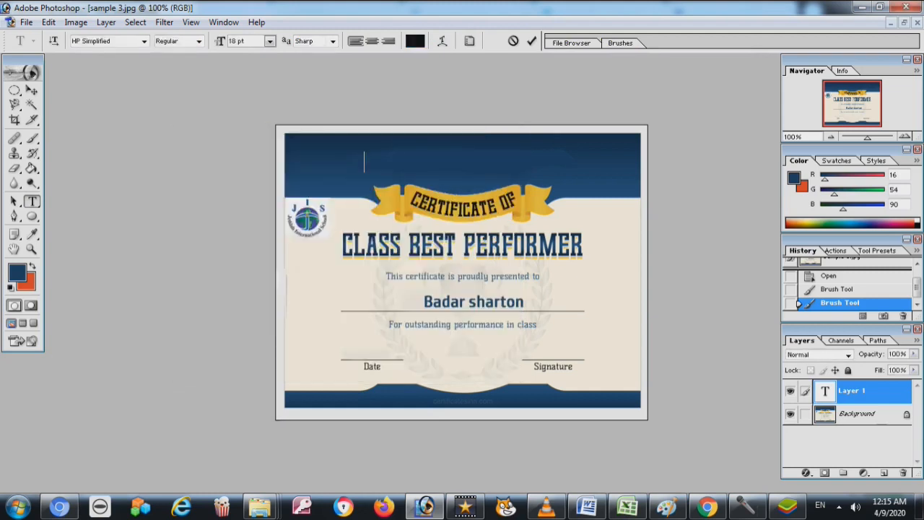
pyautogui.write('FALCON GRAMMAR SCHOOL')
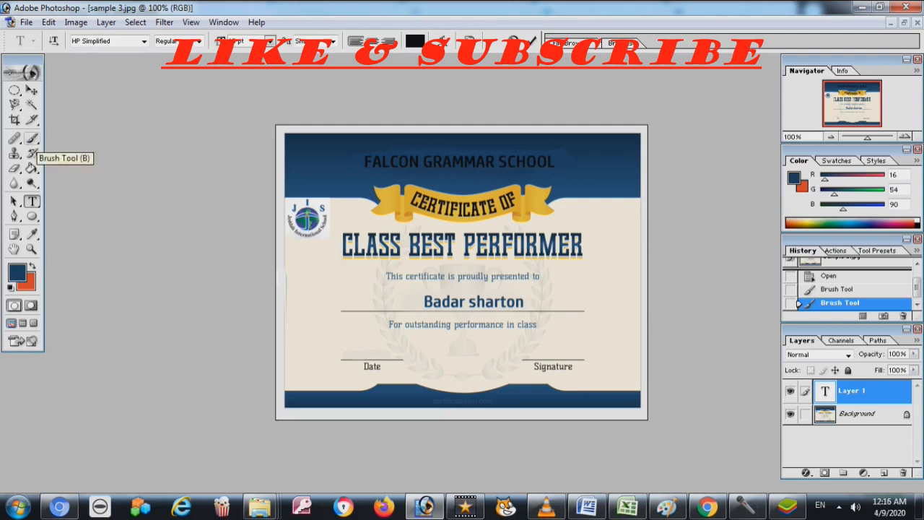
# Sample cream from the Background layer, paint over the old name, and start a text box there
pyautogui.click(31, 139)
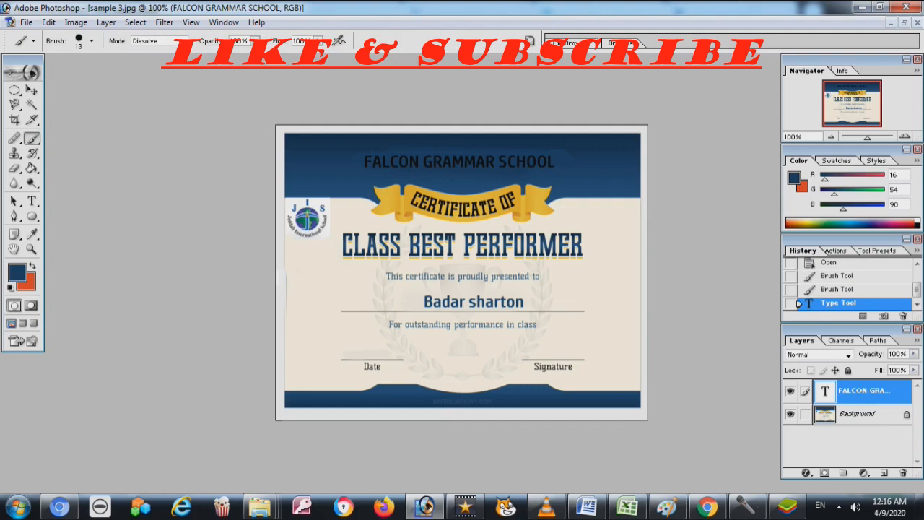
pyautogui.click(857, 413)
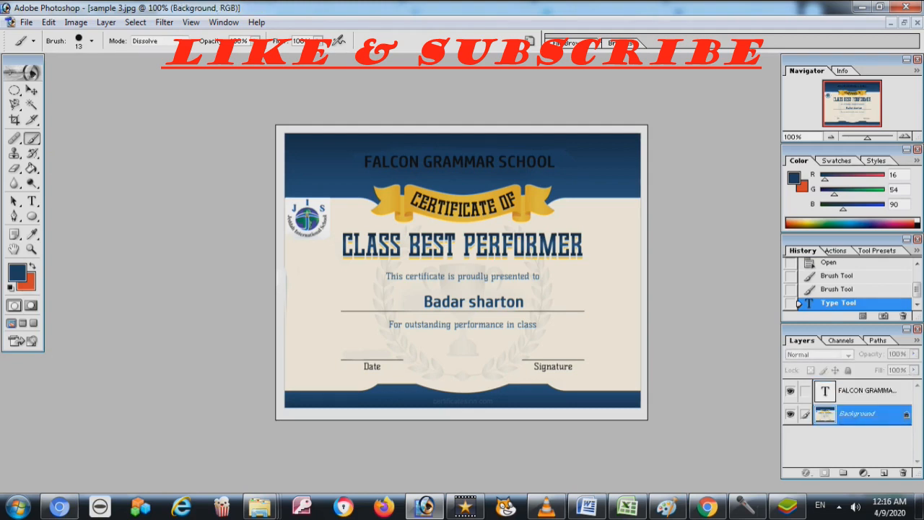
pyautogui.keyDown('alt'); pyautogui.click(413, 297); pyautogui.keyUp('alt')
pyautogui.moveTo(524, 303)
pyautogui.mouseDown()
pyautogui.moveTo(425, 301)
pyautogui.moveTo(475, 307)
pyautogui.mouseUp()
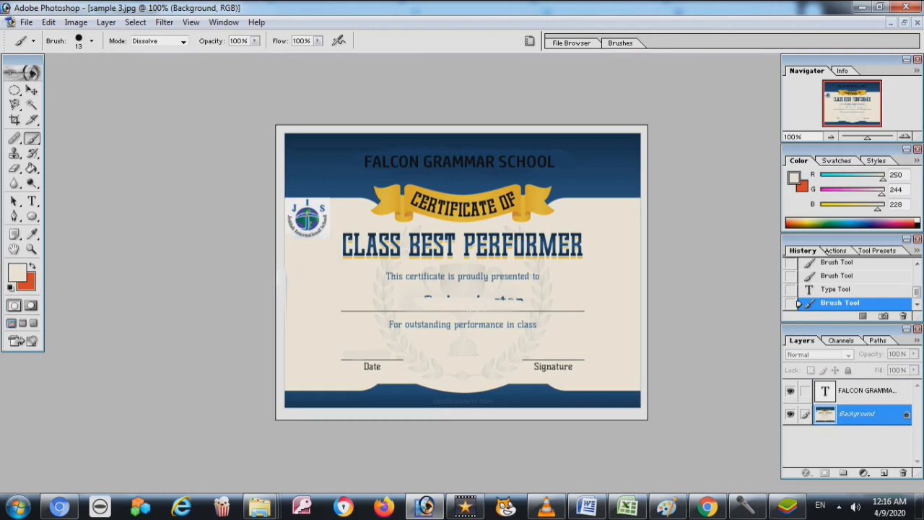
pyautogui.press('t')
pyautogui.click(400, 300)
# Set the text colour to the header's dark blue sampled in the Color Picker
pyautogui.click(381, 301)
pyautogui.click(415, 41)
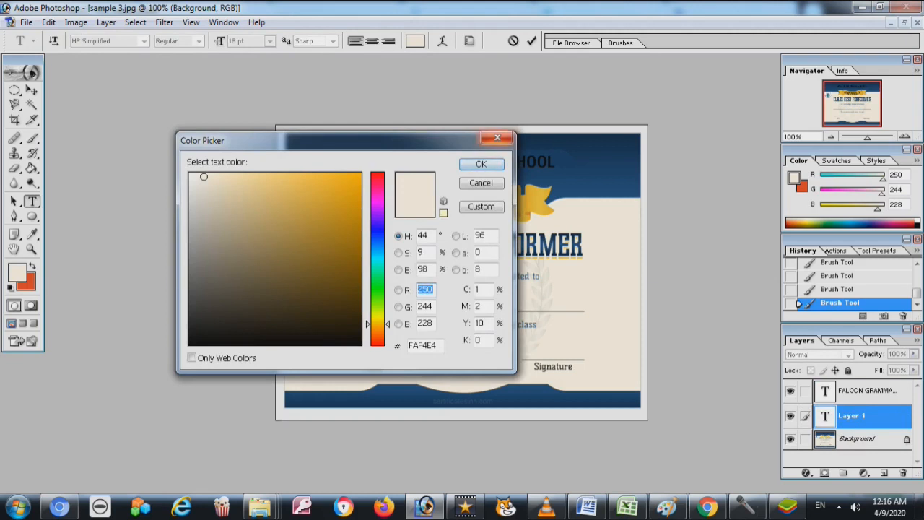
pyautogui.click(498, 137)
pyautogui.click(415, 41)
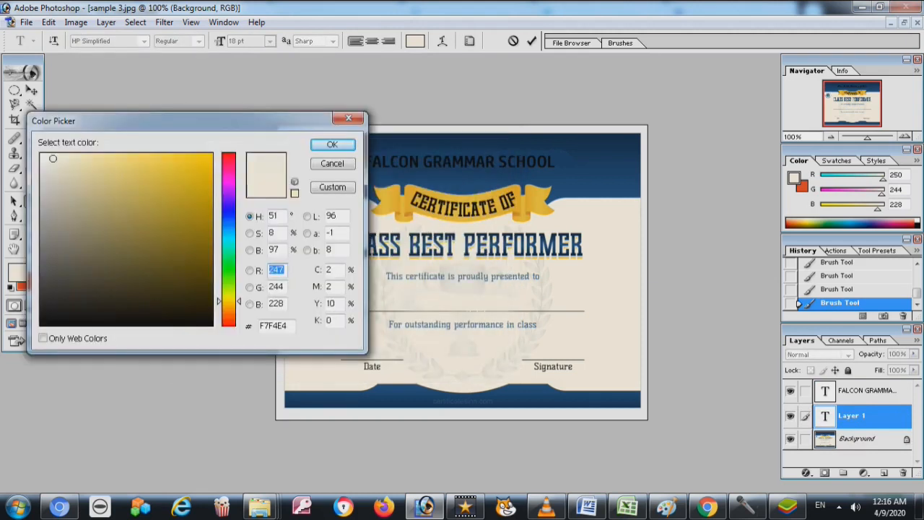
pyautogui.click(427, 145)
pyautogui.press('Return')
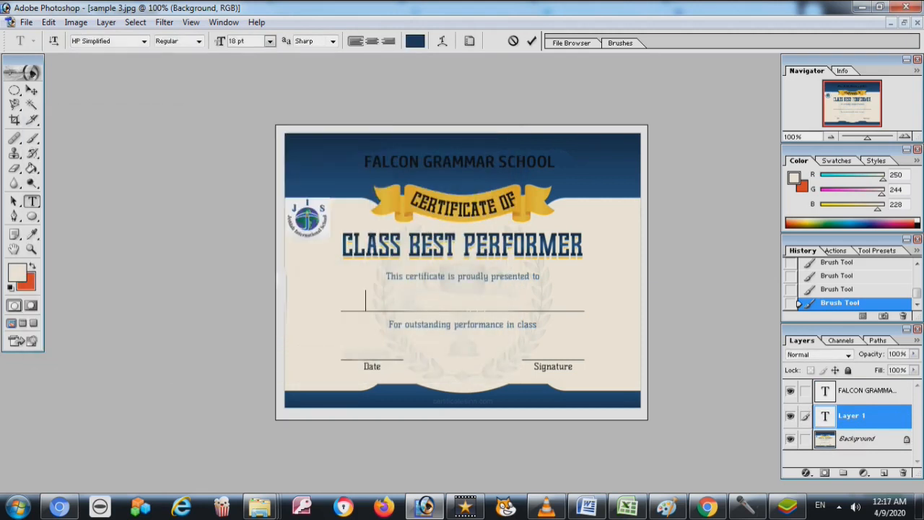
# Type the new recipient's name and centre it on the name line
pyautogui.press('BackSpace')
pyautogui.press('BackSpace')
pyautogui.press('BackSpace')
pyautogui.press('BackSpace')
pyautogui.press('BackSpace')
pyautogui.press('BackSpace')
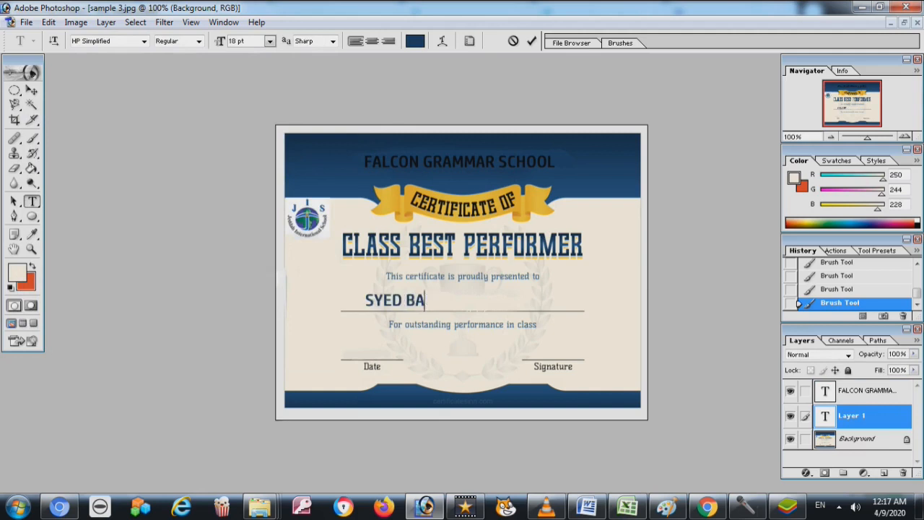
pyautogui.click(32, 90)
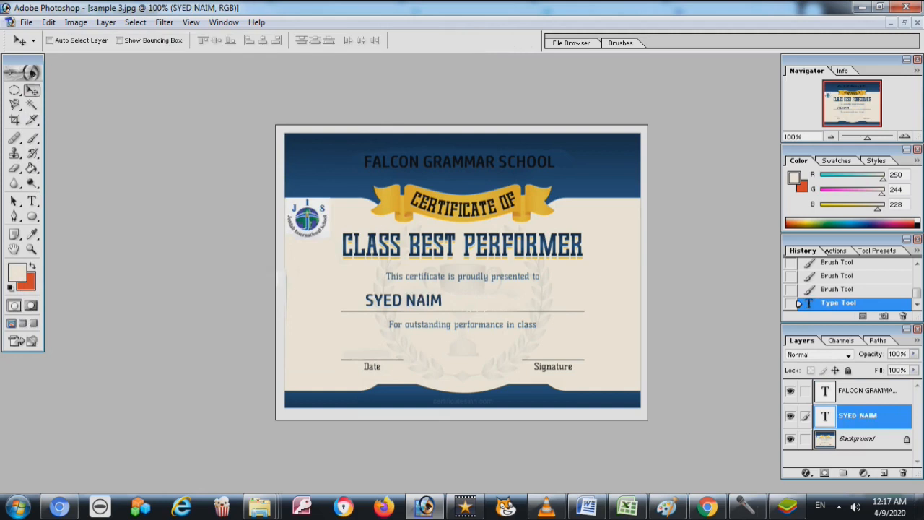
pyautogui.moveTo(404, 300); pyautogui.dragTo(465, 303)
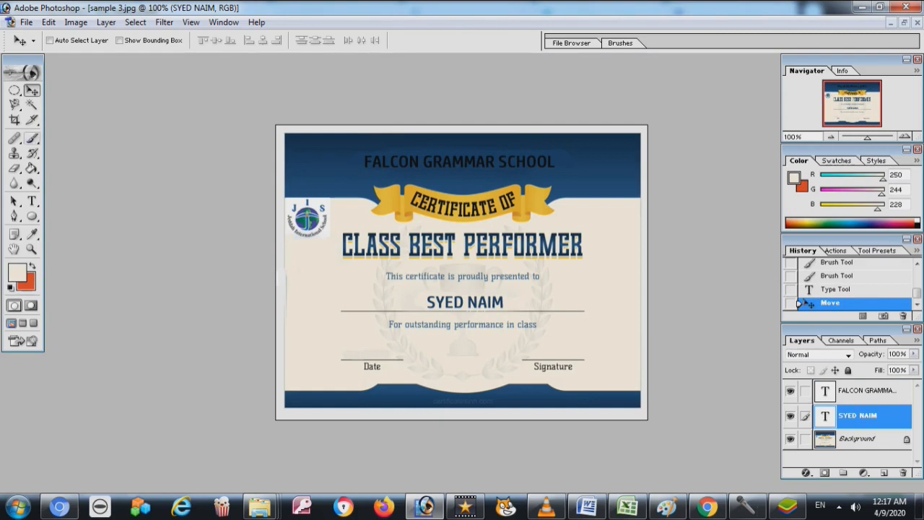
pyautogui.click(32, 138)
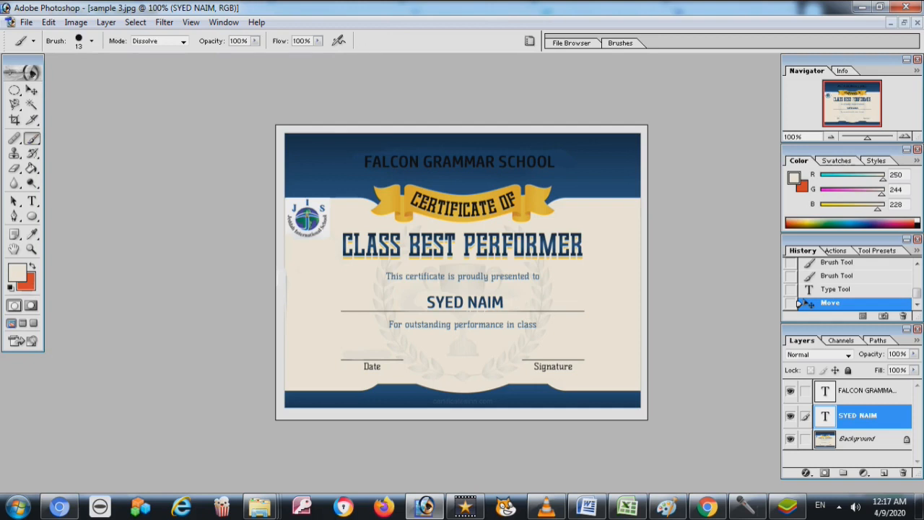
pyautogui.click(858, 438)
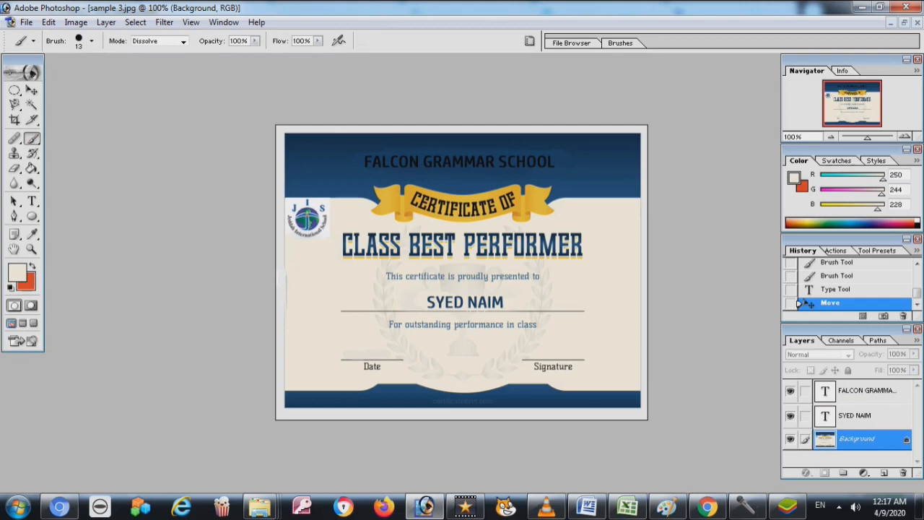
# Paint out the old top-left logo in beige and open the File > Open dialog
pyautogui.moveTo(325, 205)
pyautogui.mouseDown()
pyautogui.moveTo(293, 205)
pyautogui.moveTo(309, 223)
pyautogui.mouseUp()
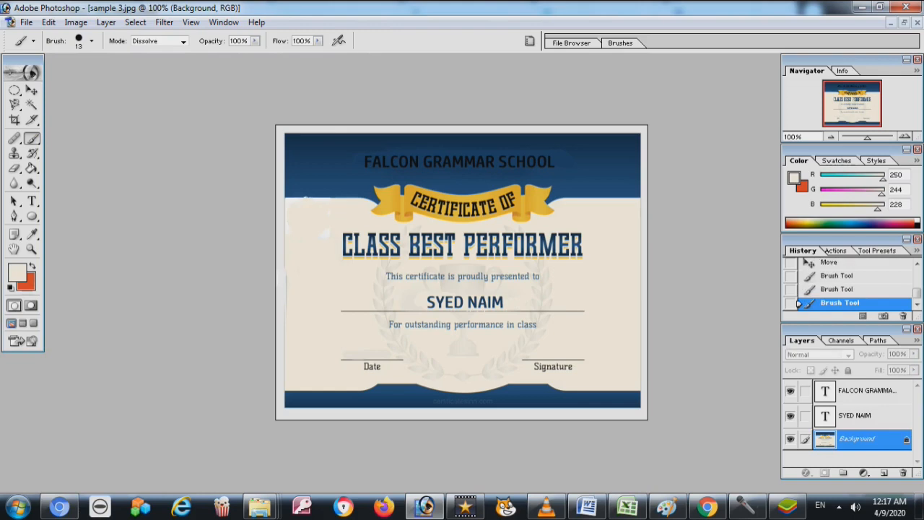
pyautogui.click(26, 22)
pyautogui.click(36, 52)
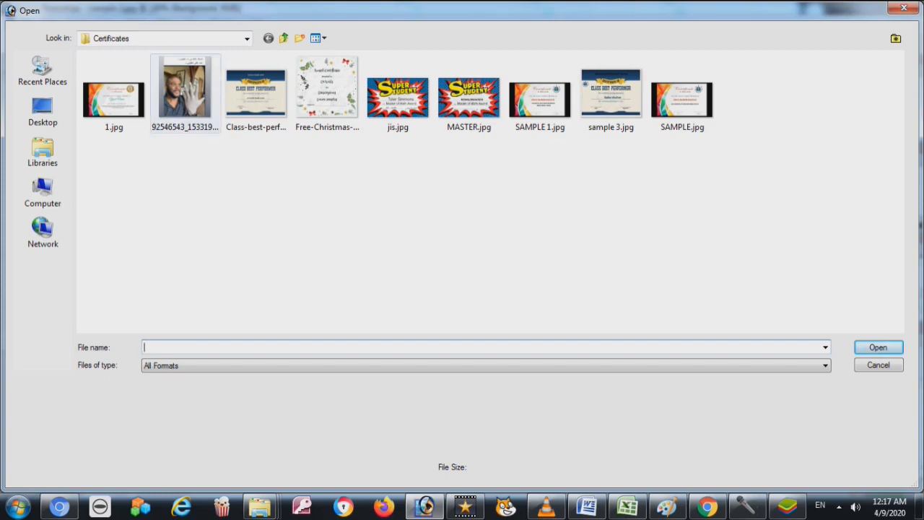
# Open SAMPLE.jpg, elliptically select its JIS logo, and bring sample 3.jpg back full size
pyautogui.doubleClick(682, 99)
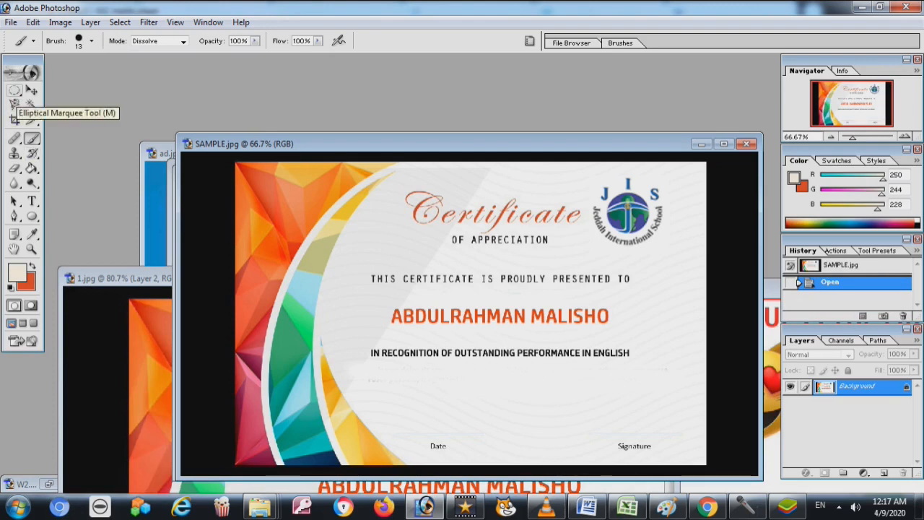
pyautogui.click(14, 90)
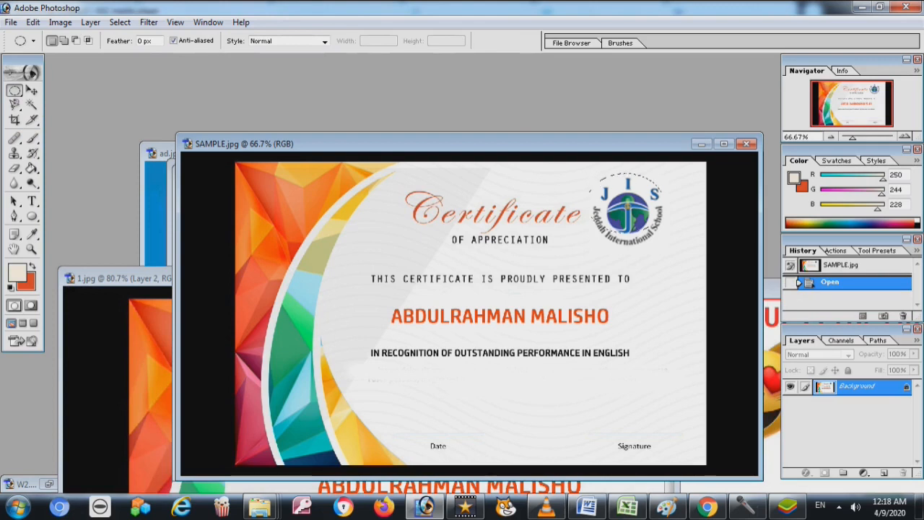
pyautogui.moveTo(671, 246); pyautogui.dragTo(683, 252)
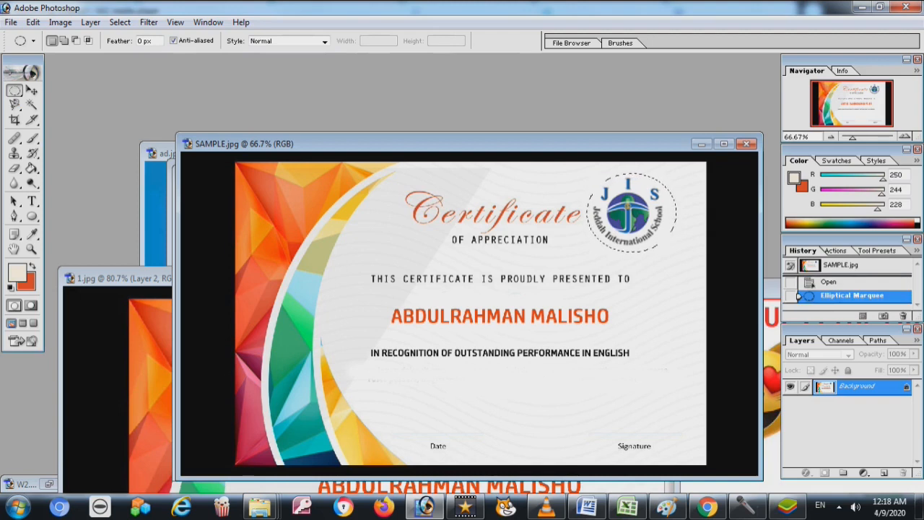
pyautogui.rightClick(15, 91)
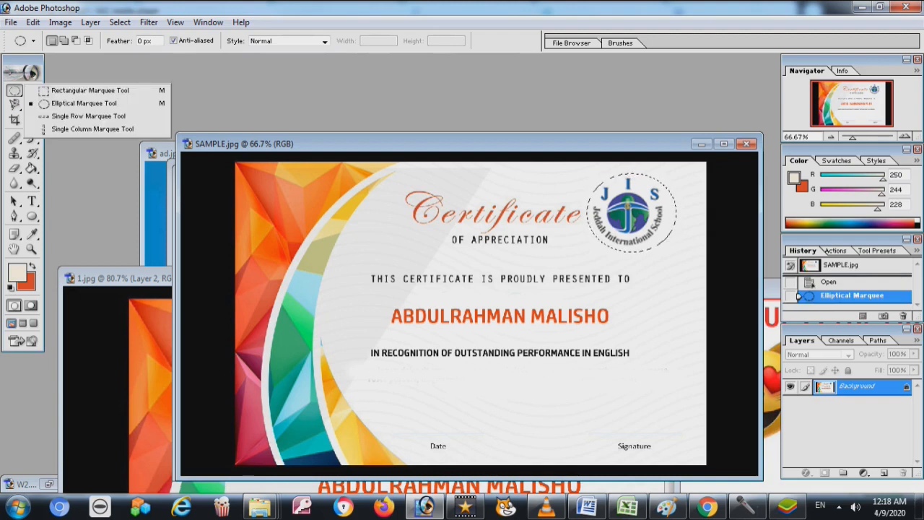
pyautogui.click(15, 91)
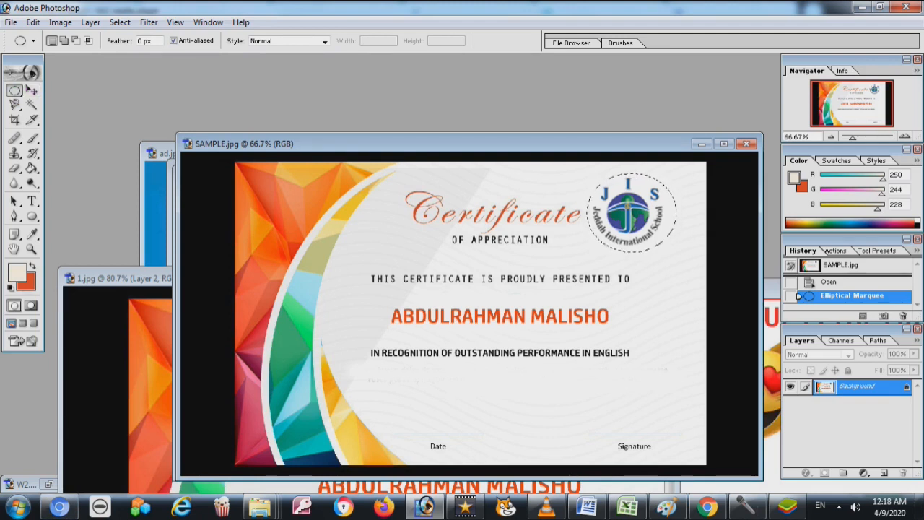
pyautogui.moveTo(404, 144); pyautogui.dragTo(648, 116)
pyautogui.doubleClick(389, 174)
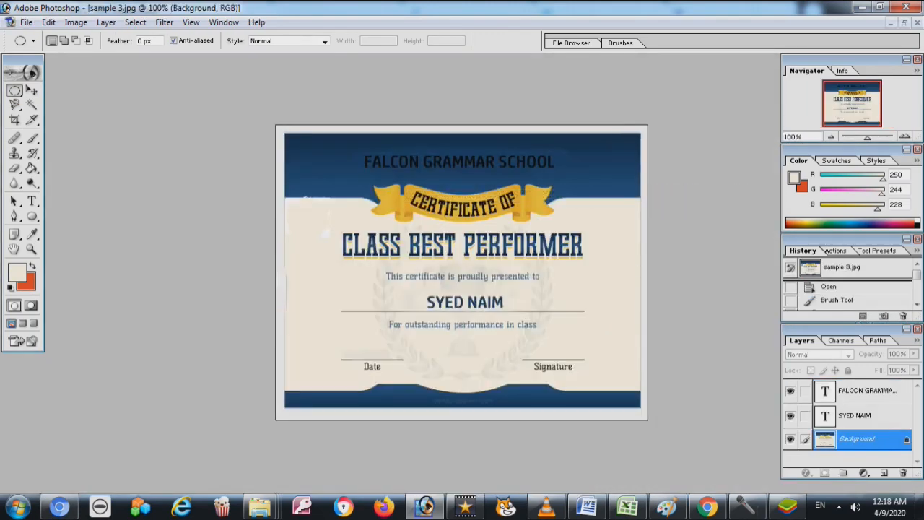
# Paste the JIS logo into the certificate and drag it toward the upper left
pyautogui.hotkey('ctrl', 'v')
pyautogui.click(31, 90)
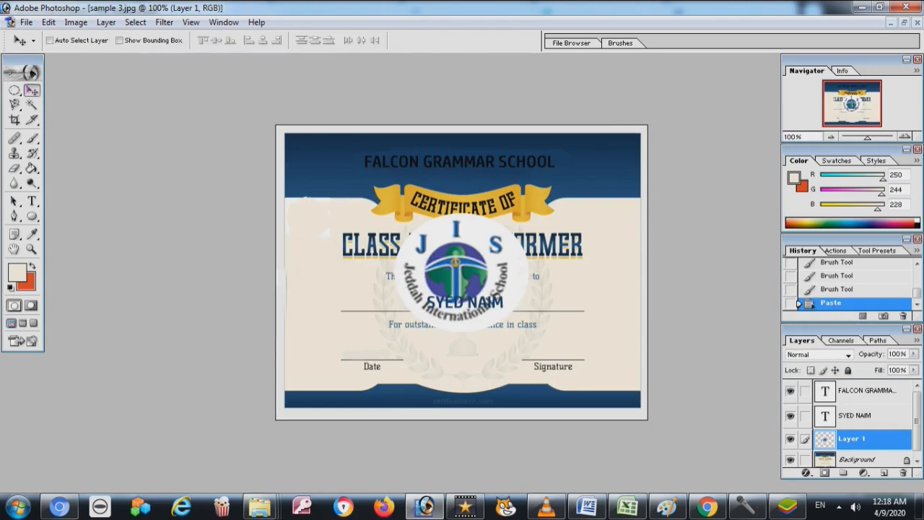
pyautogui.moveTo(455, 274); pyautogui.dragTo(336, 227)
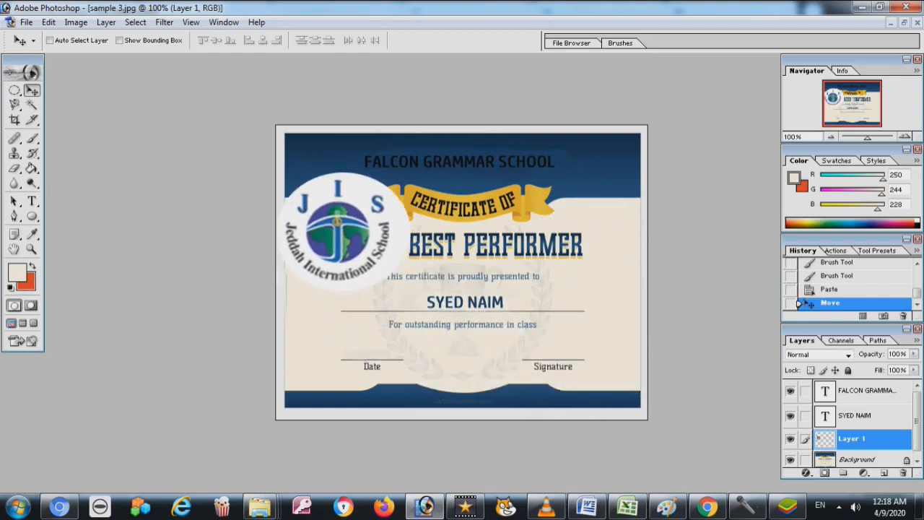
pyautogui.moveTo(336, 227); pyautogui.dragTo(372, 243)
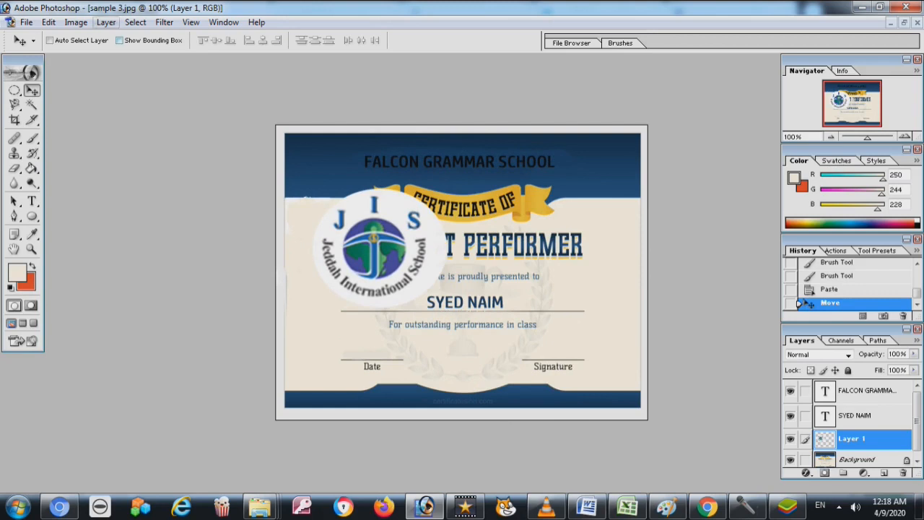
# Look through the menus for a resize command, then start Free Transform on the logo
pyautogui.click(76, 22)
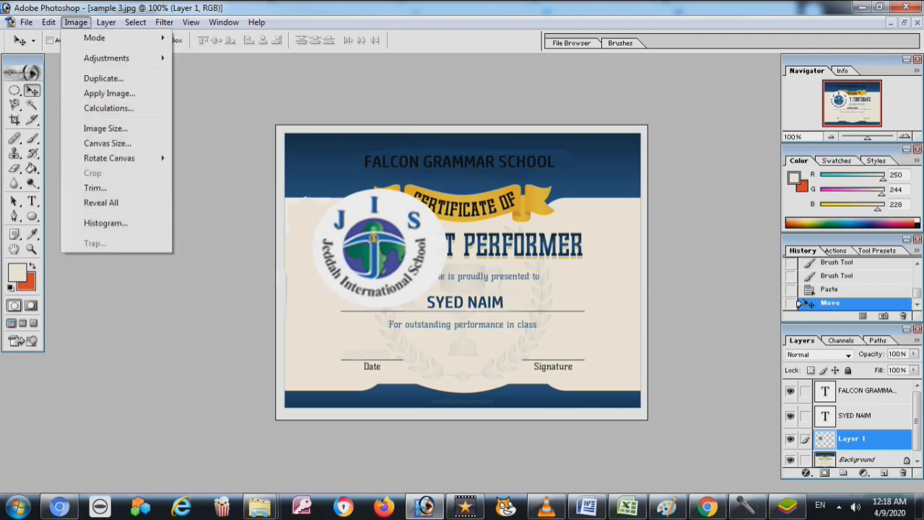
pyautogui.moveTo(48, 22)
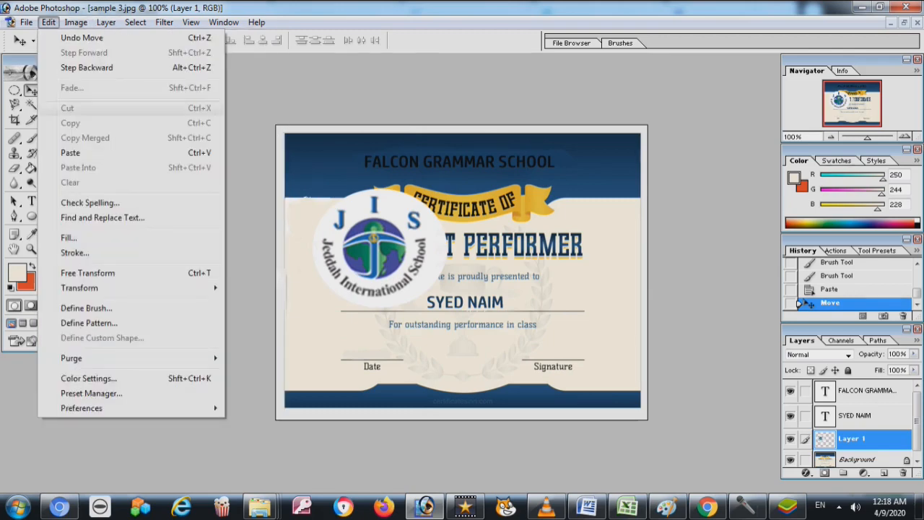
pyautogui.moveTo(79, 287)
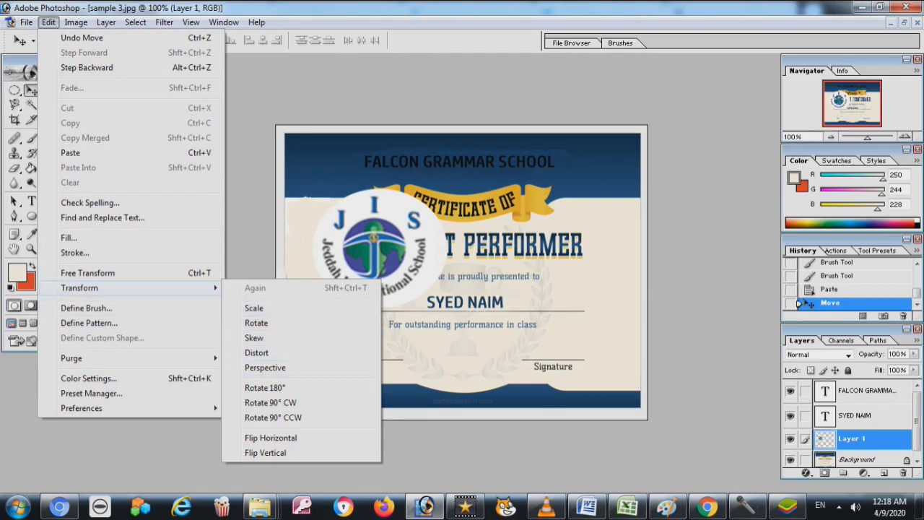
pyautogui.click(374, 225)
pyautogui.rightClick(375, 225)
pyautogui.click(368, 224)
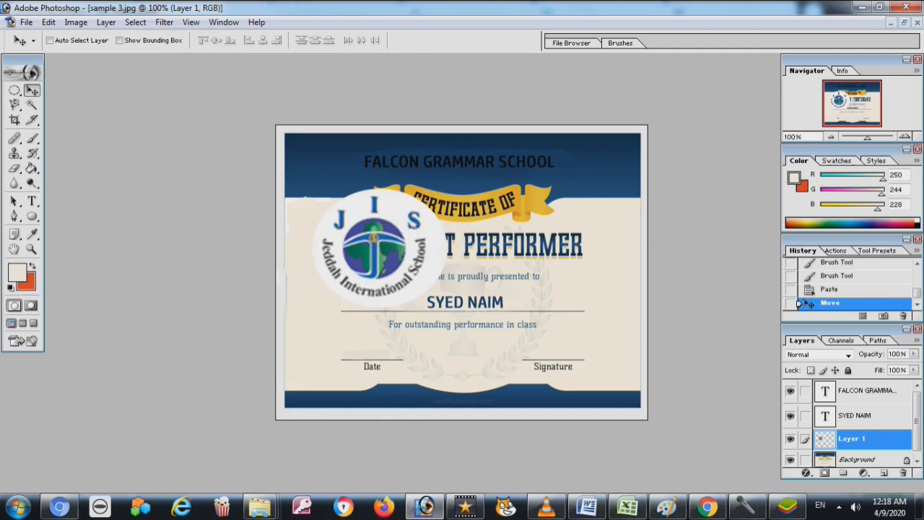
pyautogui.hotkey('ctrl', 't')
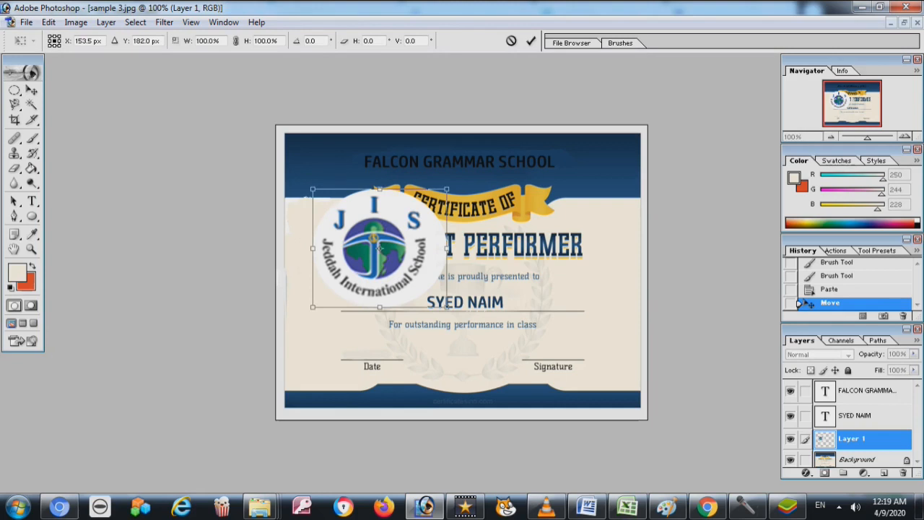
# Scale the JIS logo to 44.3%, place it in the top-left corner, and apply
pyautogui.moveTo(446, 189); pyautogui.dragTo(398, 221)
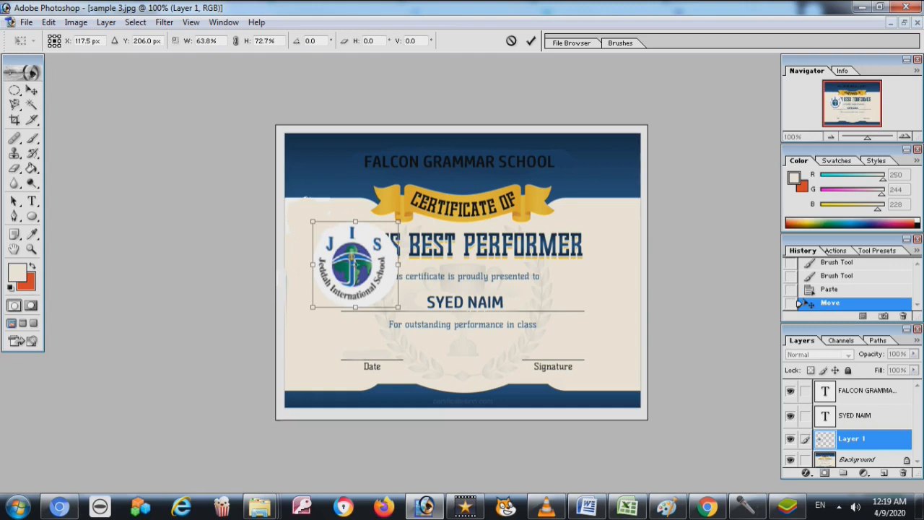
pyautogui.moveTo(397, 222); pyautogui.dragTo(447, 190)
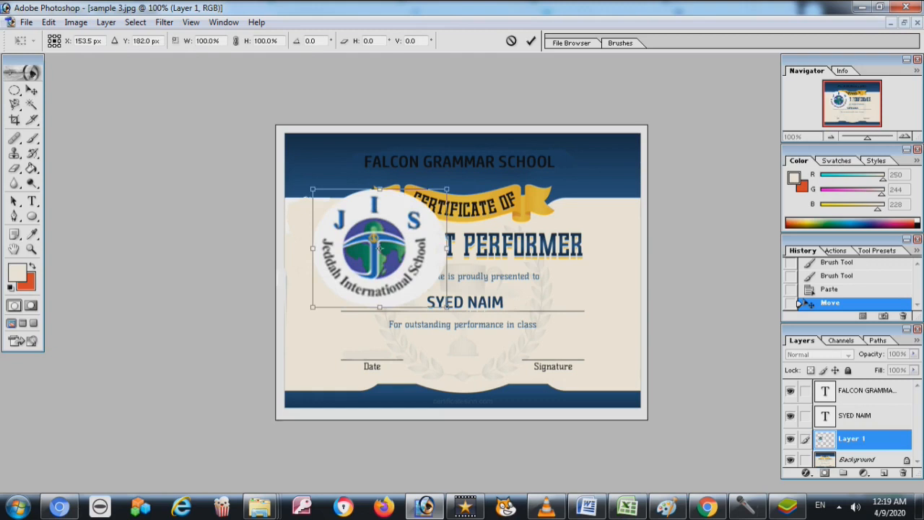
pyautogui.moveTo(447, 189); pyautogui.dragTo(372, 255)
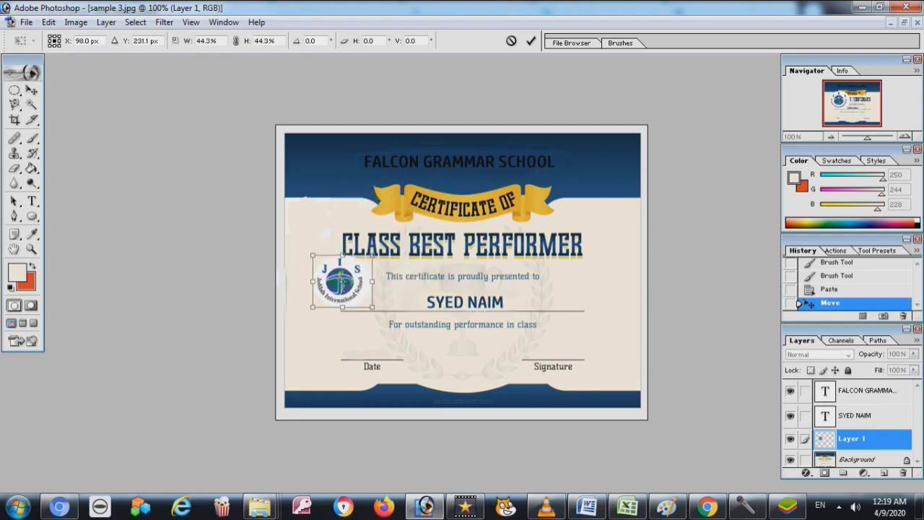
pyautogui.moveTo(342, 282); pyautogui.dragTo(318, 224)
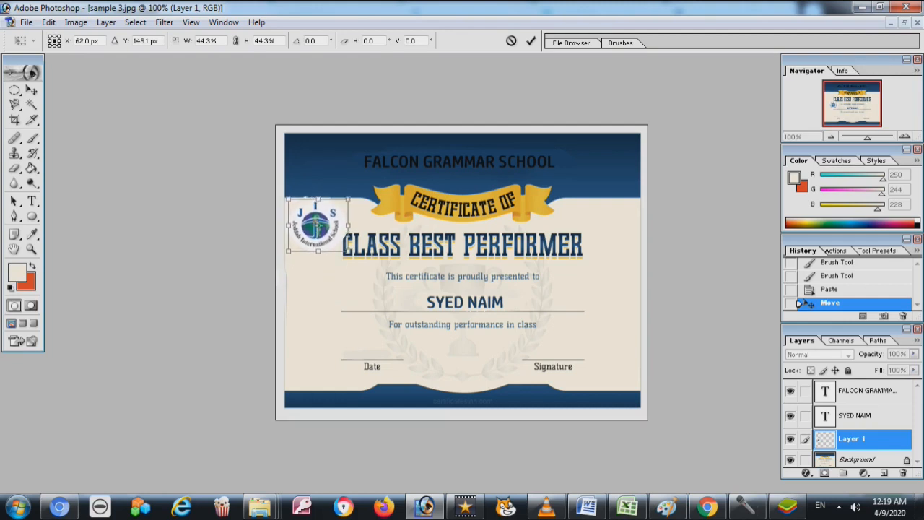
pyautogui.press('Up')
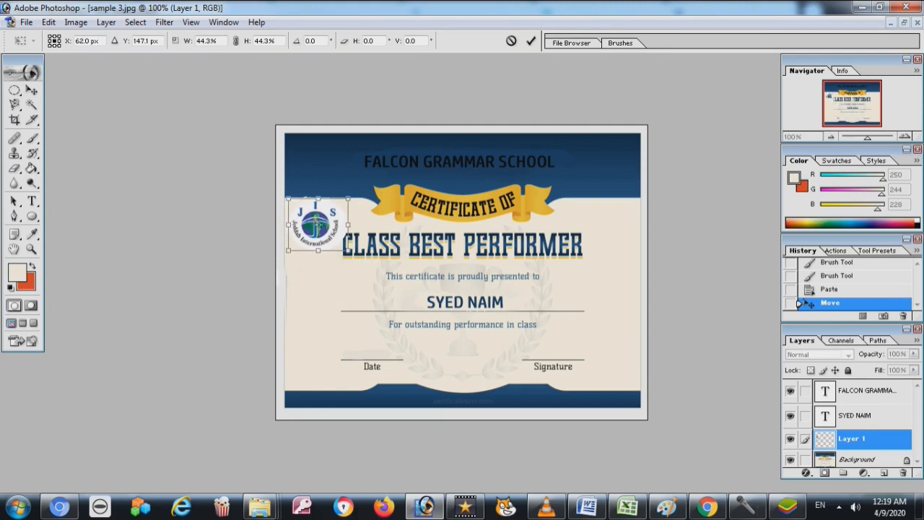
pyautogui.press('Return')
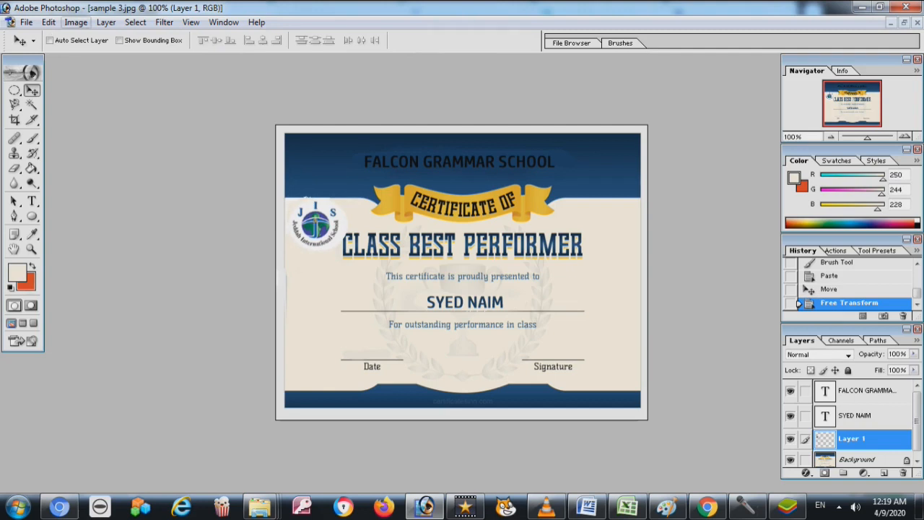
pyautogui.click(26, 22)
# Save the certificate as JPEG 'SAMPLE 6' in Certificates at Maximum quality 12
pyautogui.click(55, 147)
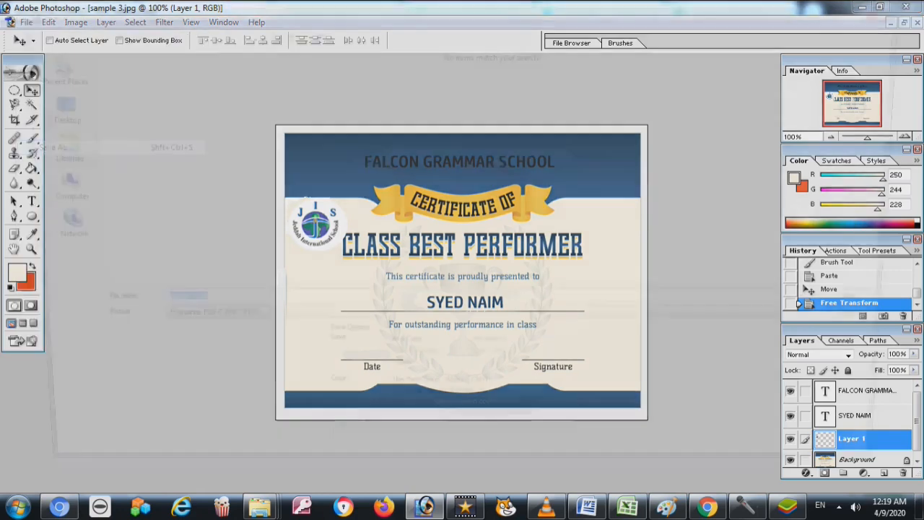
pyautogui.click(489, 325)
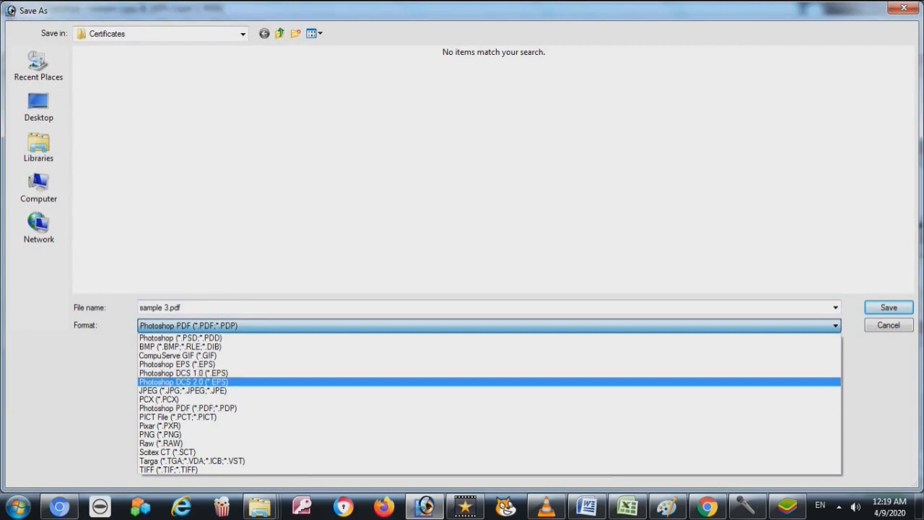
pyautogui.press('Down')
pyautogui.press('Return')
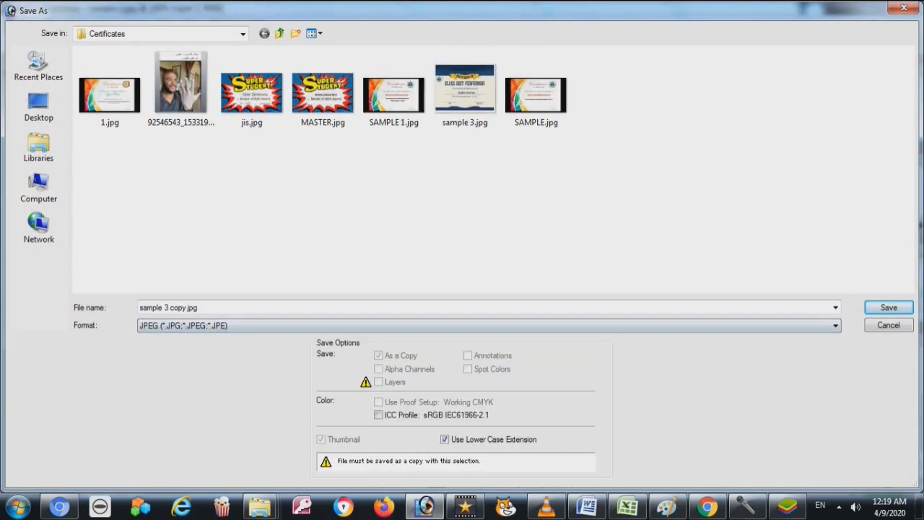
pyautogui.click(169, 308)
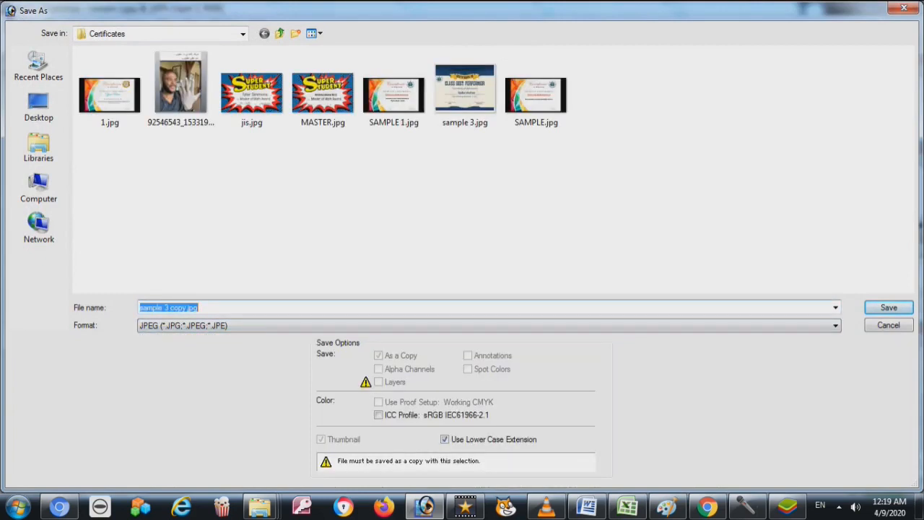
pyautogui.write('sam')
pyautogui.press('BackSpace')
pyautogui.press('BackSpace')
pyautogui.press('BackSpace')
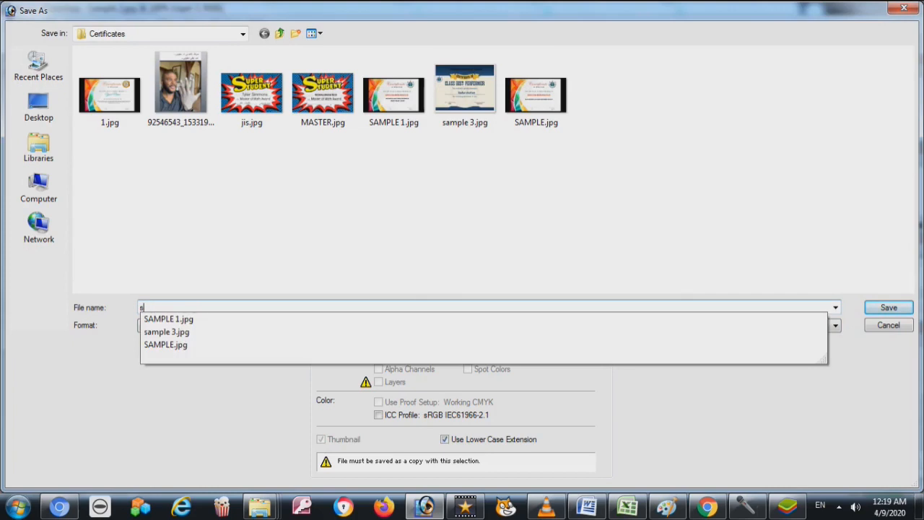
pyautogui.write('SAMPLE ')
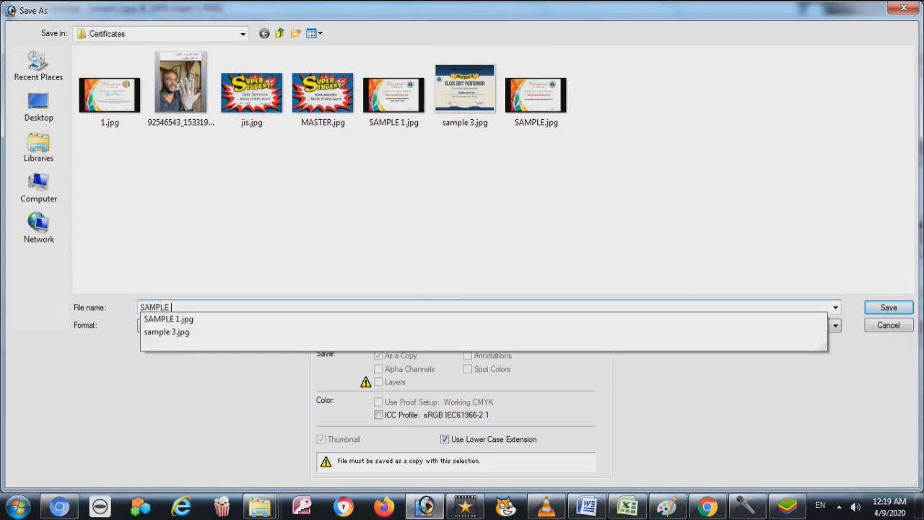
pyautogui.write('6')
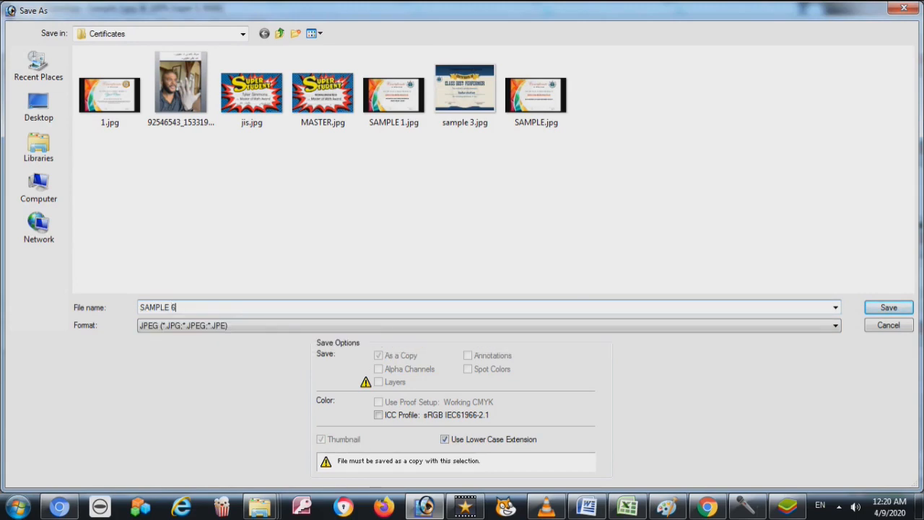
pyautogui.click(488, 326)
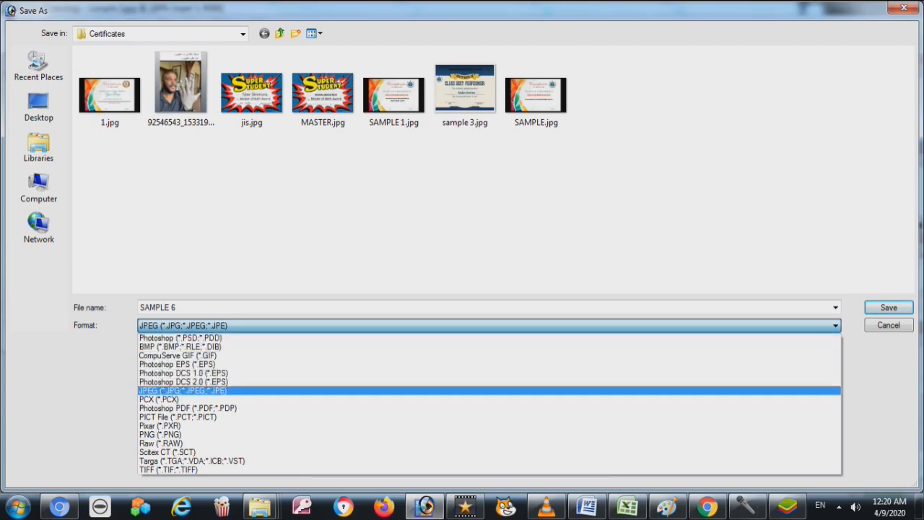
pyautogui.click(184, 390)
pyautogui.press('Return')
pyautogui.press('Return')
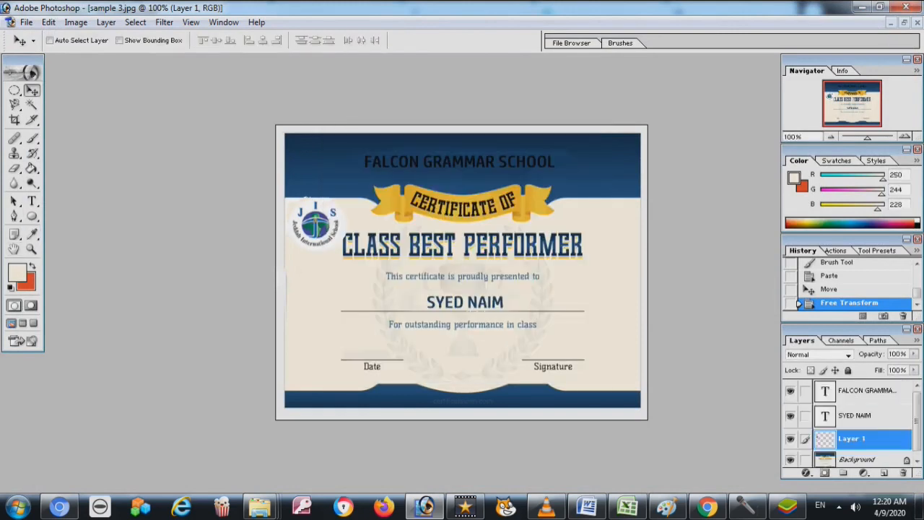